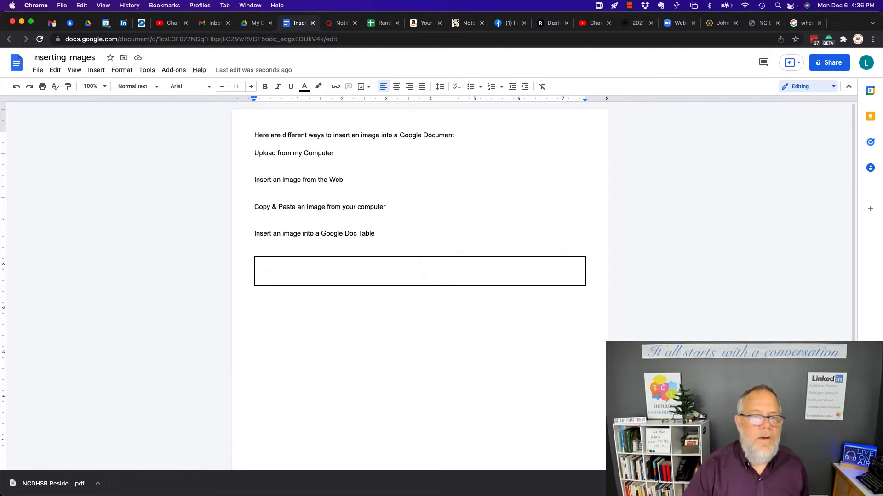
Insert the image "Laptop on desktop.jpg" from the computer's Downloads folder on a new line below "Upload from my Computer"
left_click_drag(256, 154, 362, 155)
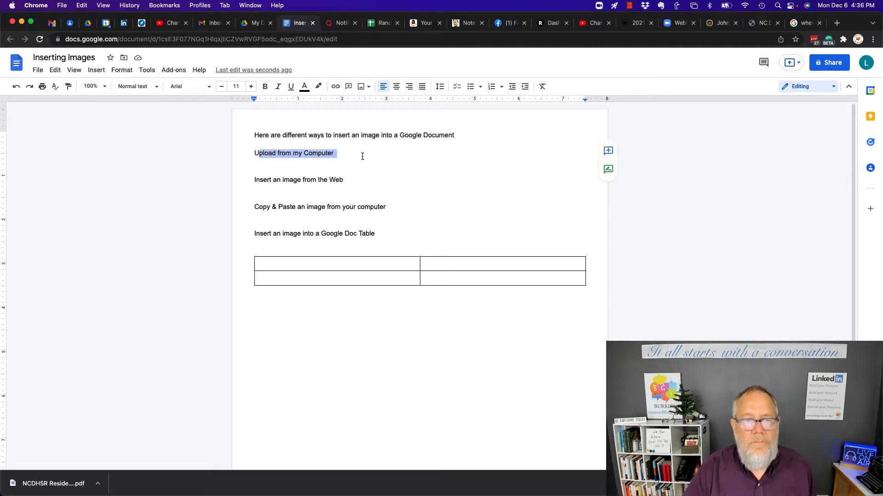
left_click(363, 156)
key("Return")
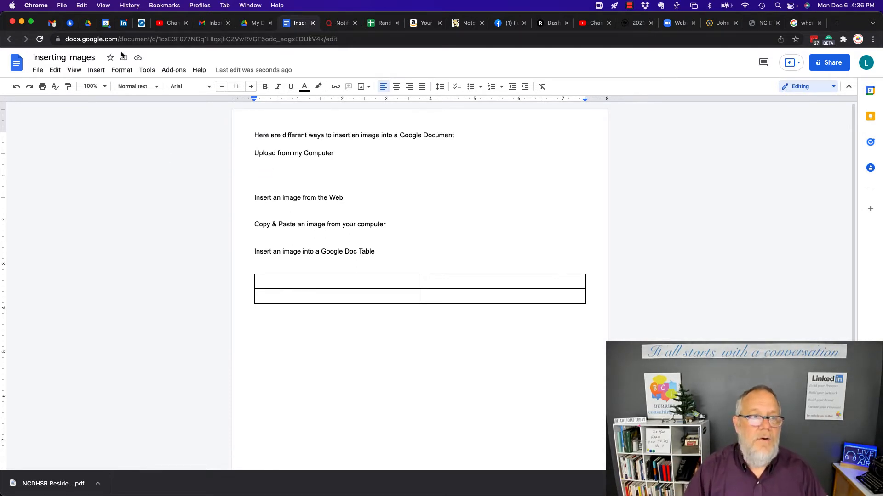
left_click(96, 70)
mouse_move(121, 88)
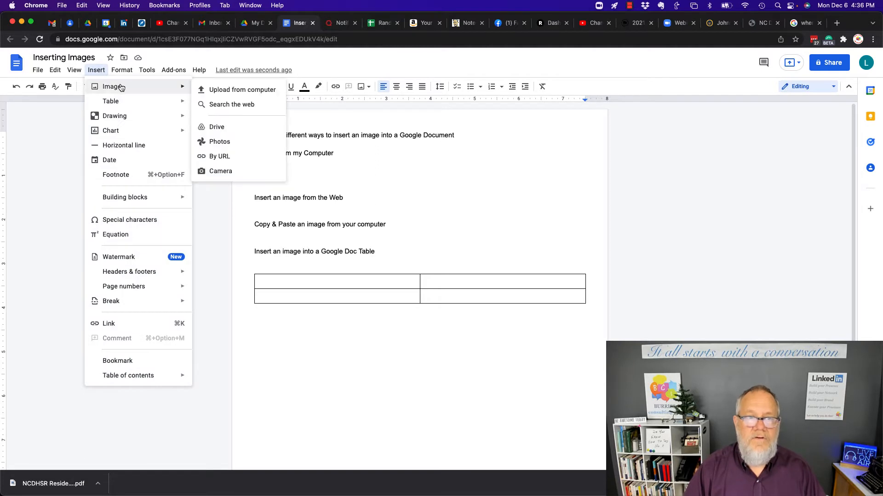
left_click(240, 90)
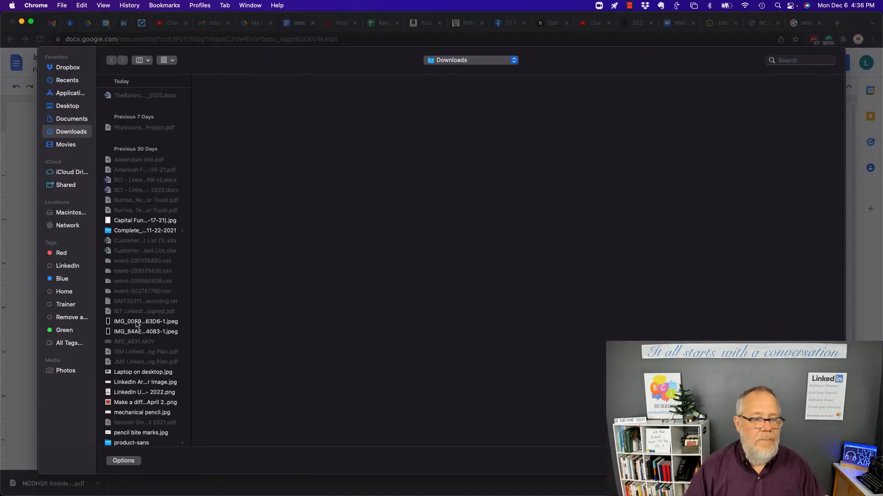
double_click(148, 373)
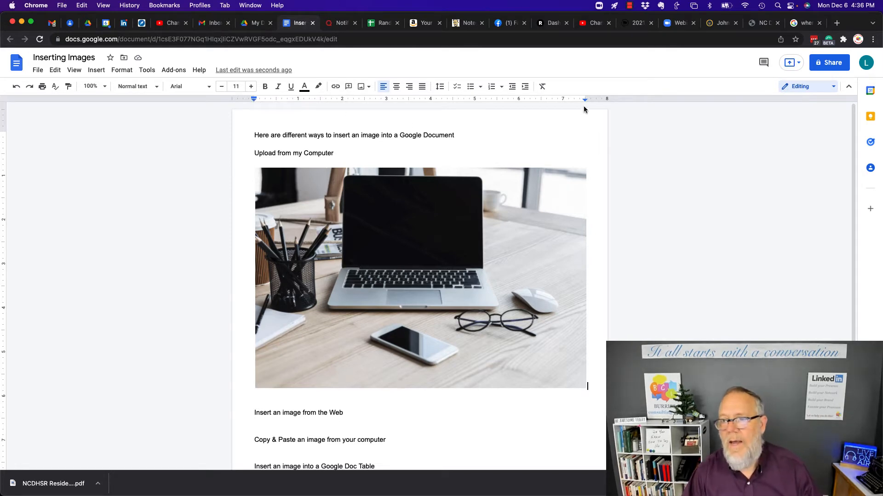
Resize the laptop image proportionally to about 5.3 inches wide
left_click(514, 274)
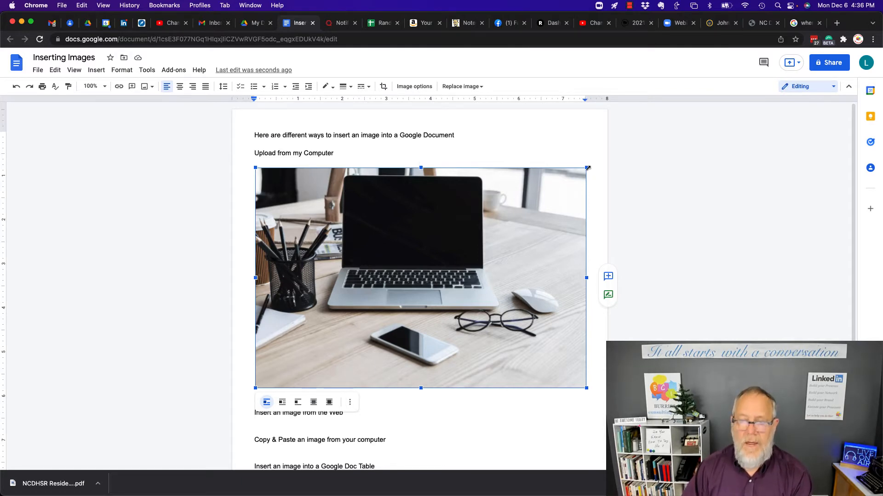
left_click_drag(588, 169, 411, 293)
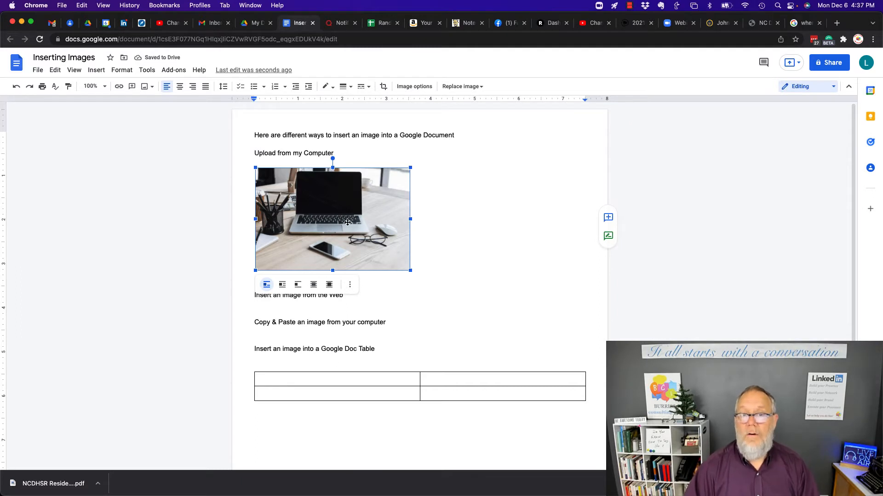
left_click(448, 227)
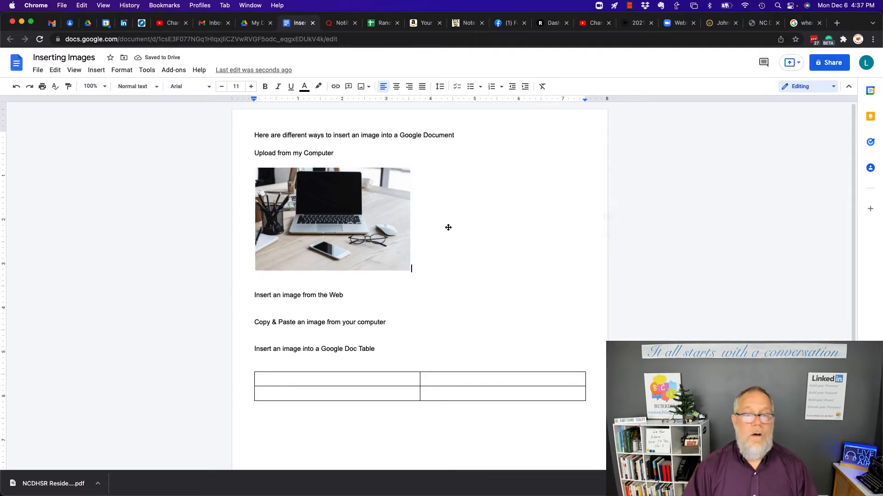
left_click(395, 247)
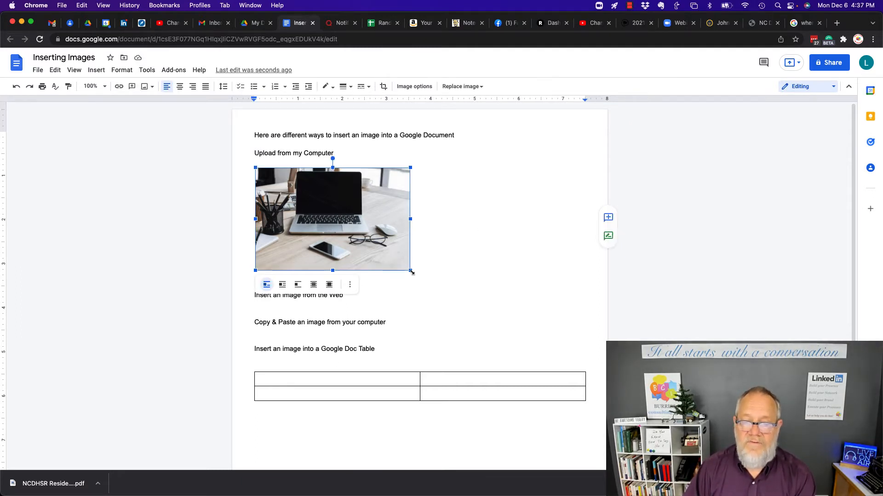
left_click_drag(411, 272, 486, 321)
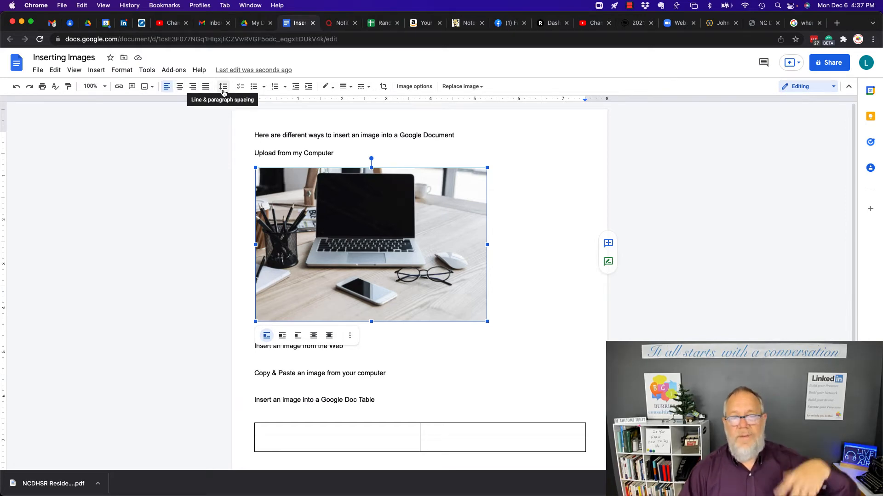
Give the laptop image a solid red border and center it on the page
left_click(351, 91)
left_click(358, 119)
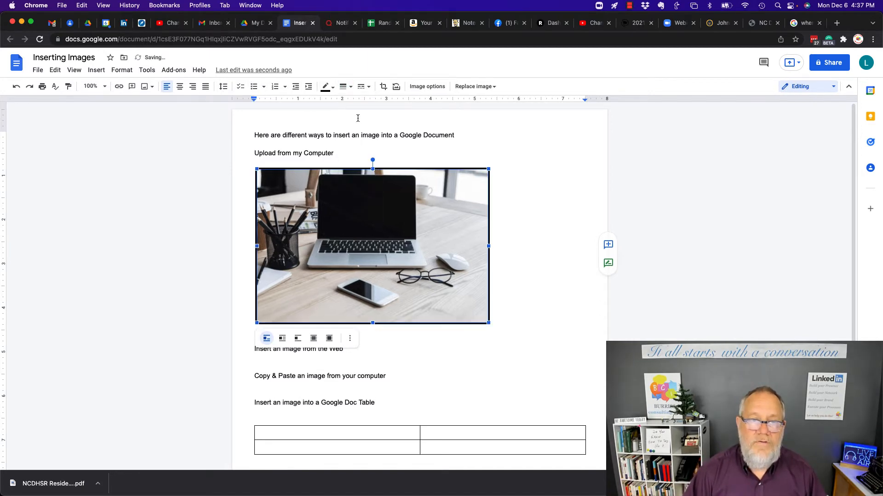
left_click(505, 239)
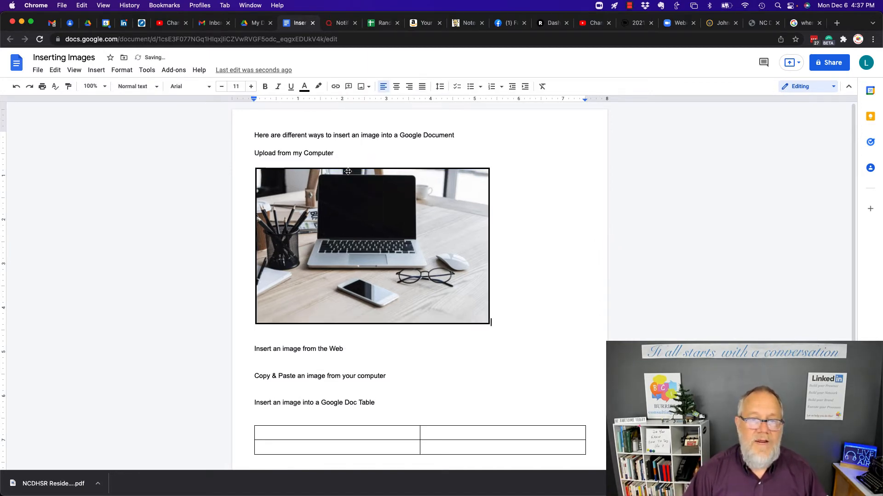
left_click(324, 195)
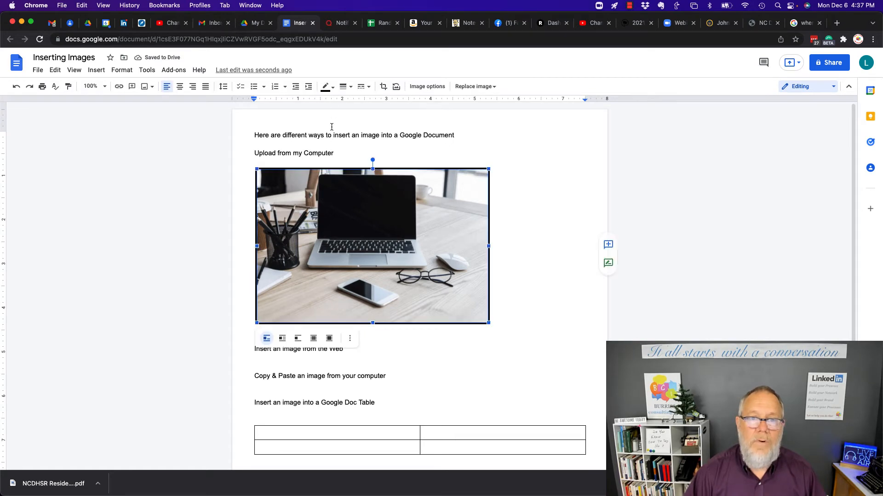
left_click(333, 90)
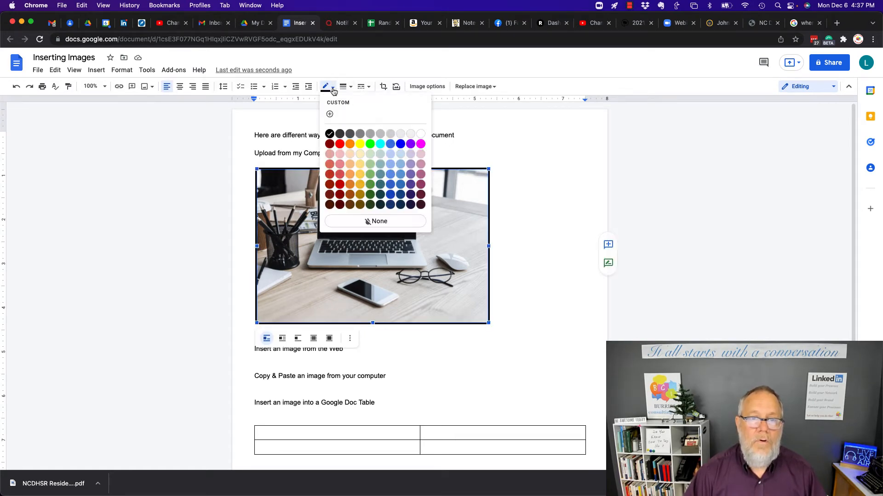
left_click(340, 144)
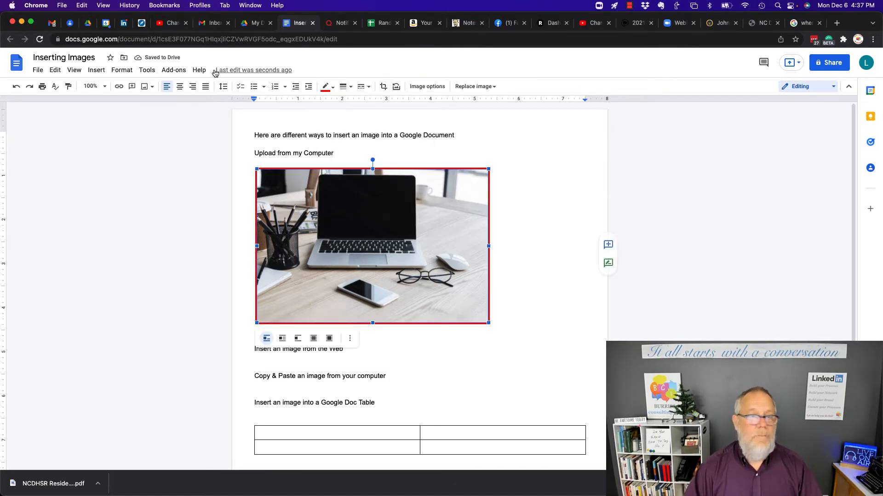
left_click(180, 87)
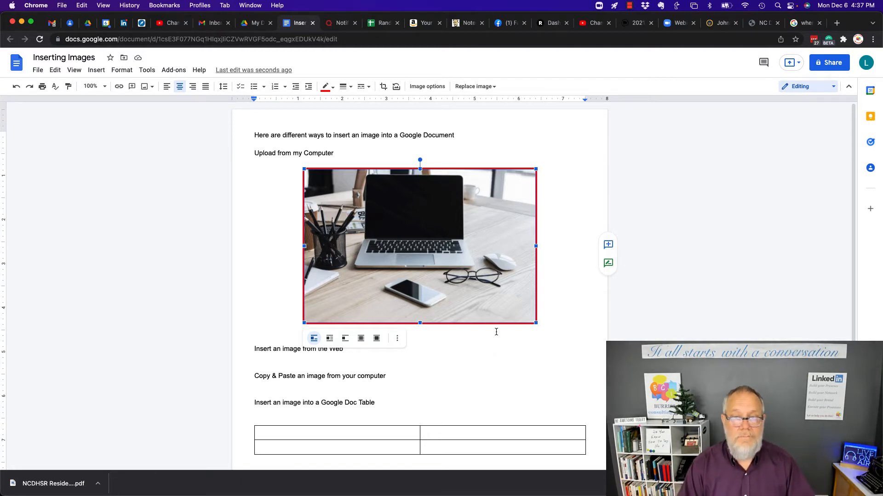
Add a line below "Insert an image from the Web" and search the web for "cattle dog" images to insert there
scroll(496, 332, "down", 3)
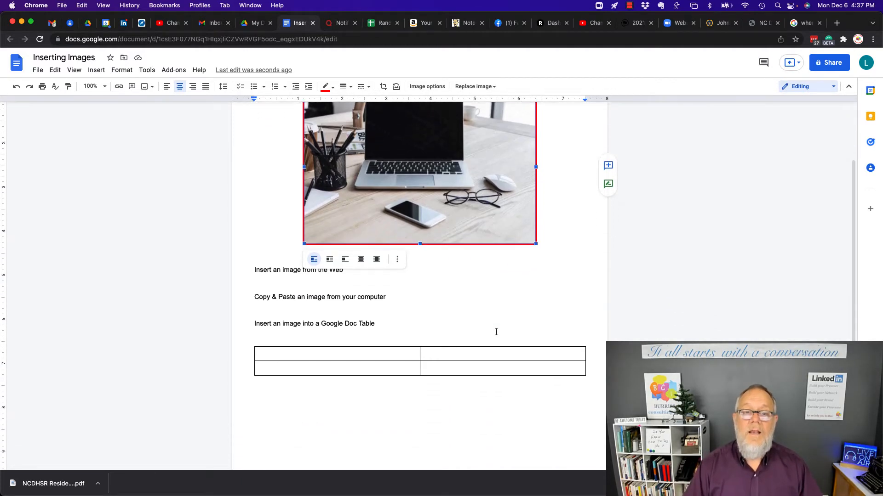
left_click(287, 267)
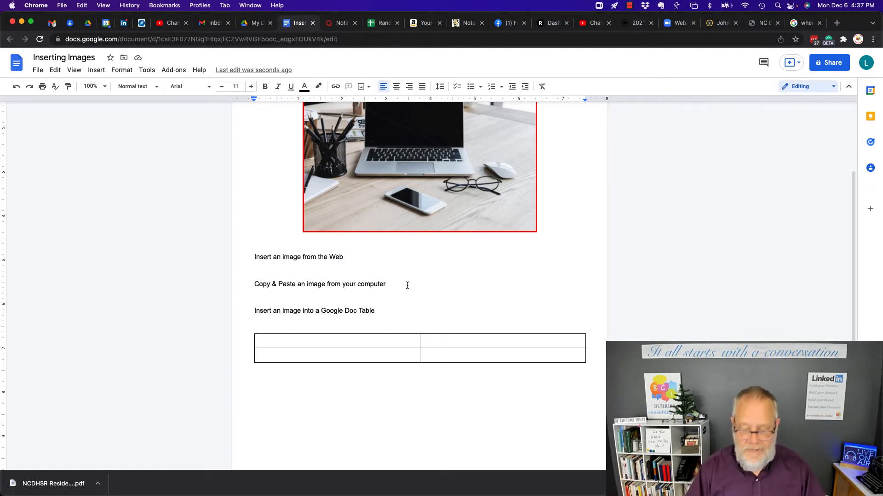
key("Return")
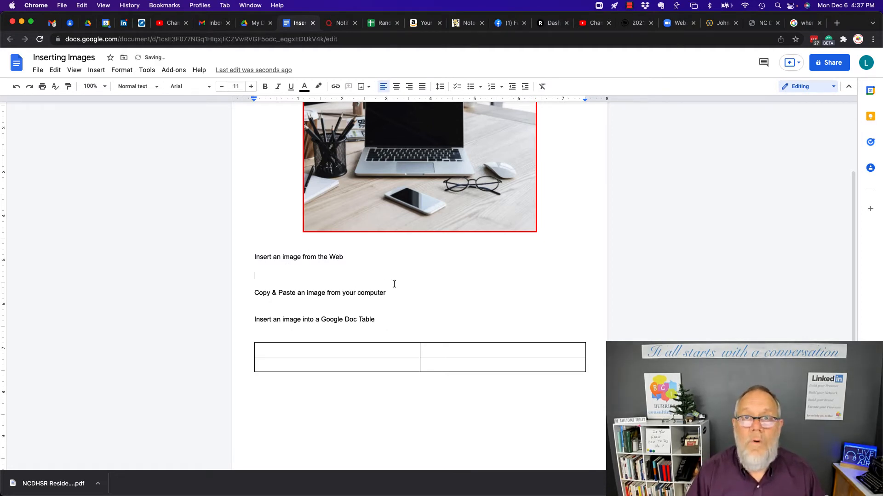
left_click(96, 70)
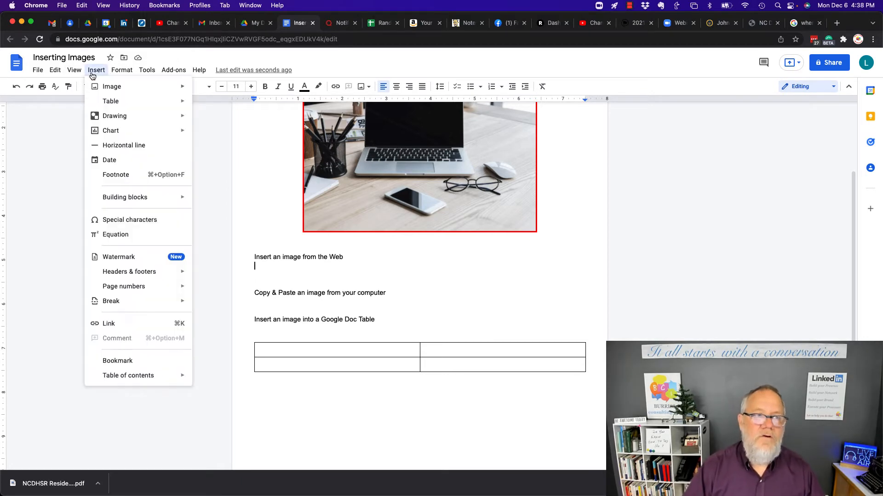
mouse_move(148, 92)
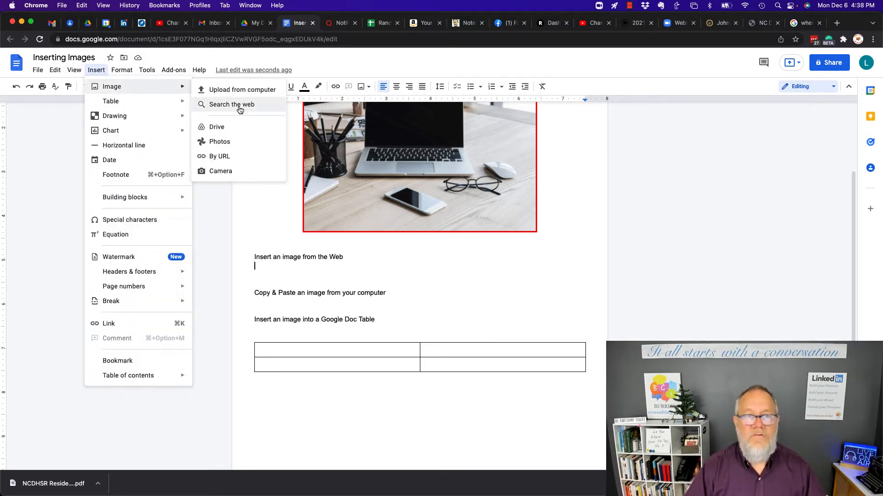
left_click(239, 105)
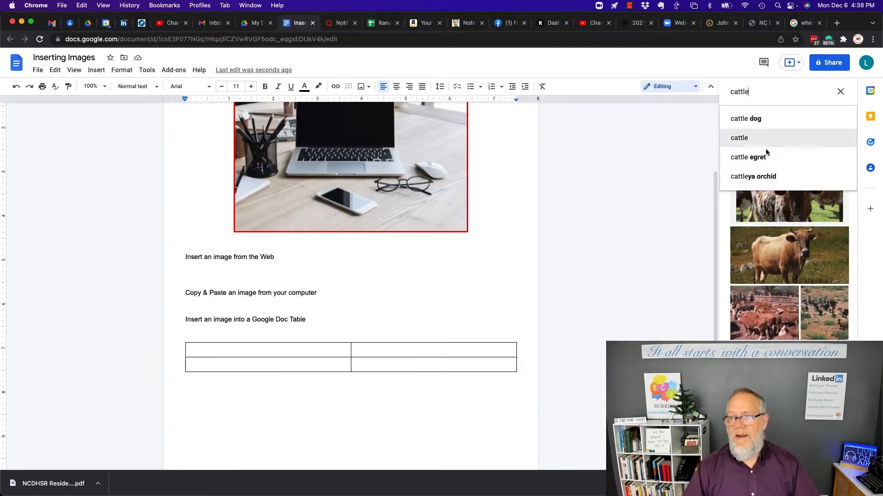
key("Return")
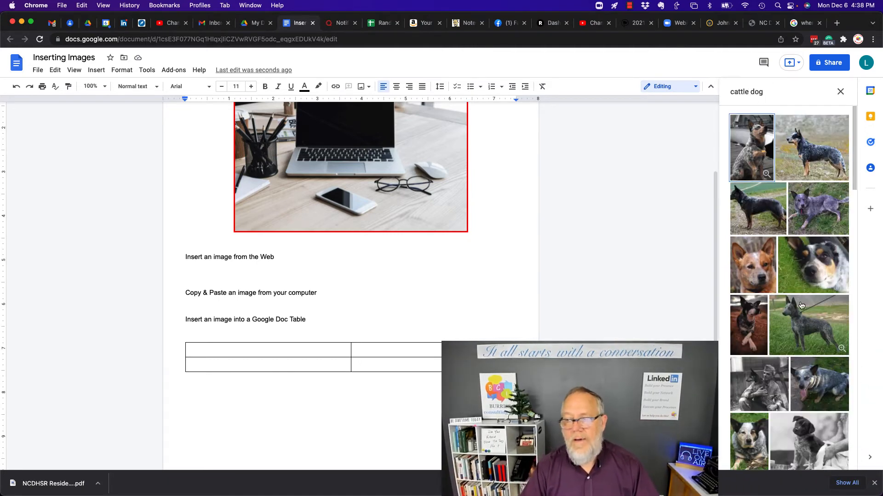
Insert only the web image of the gray cattle dog standing on grass with a leash
left_click(808, 328)
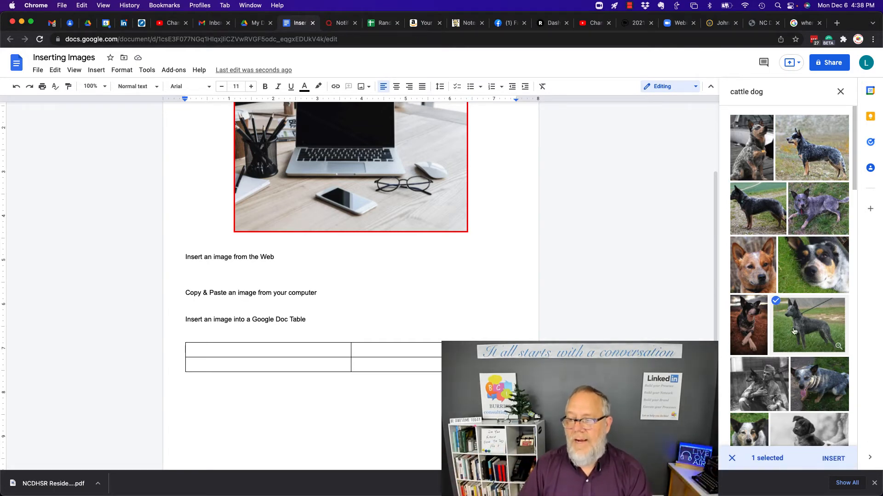
scroll(794, 331, "down", 5)
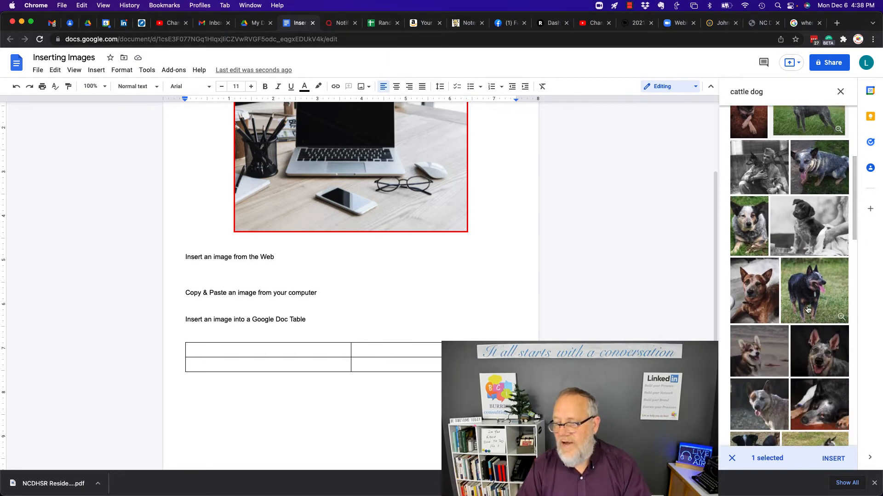
left_click(803, 297)
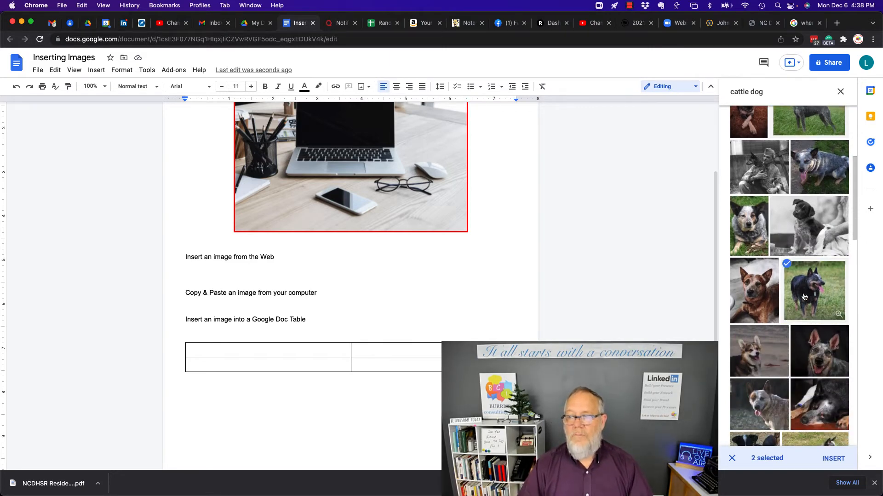
left_click(803, 296)
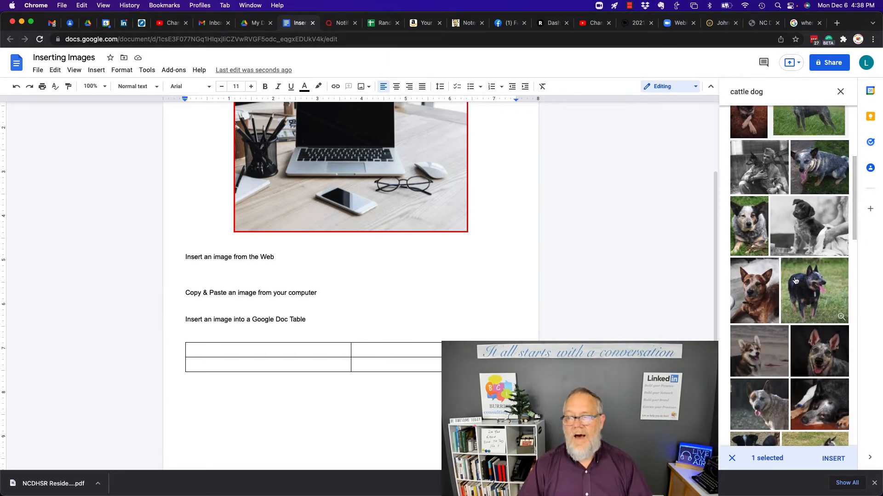
left_click(832, 459)
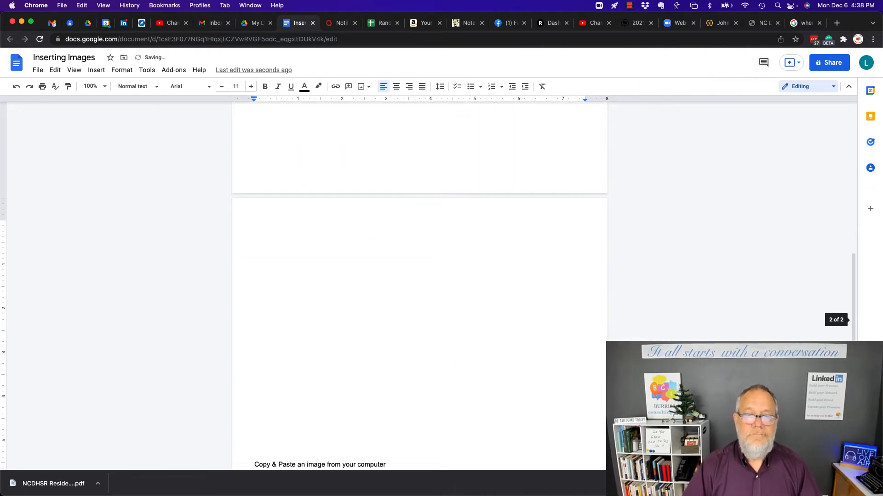
Shrink the cattle dog image proportionally to about 3.6 inches wide and center it on the page
scroll(526, 319, "down", 1)
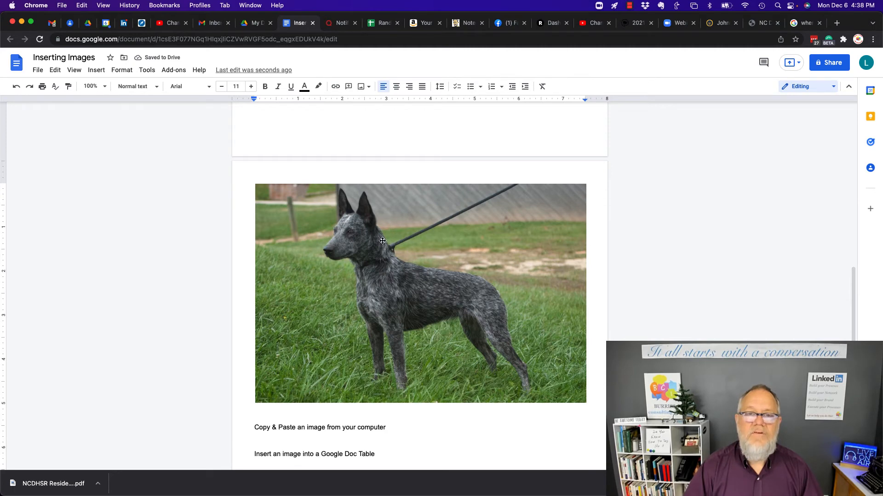
left_click(437, 270)
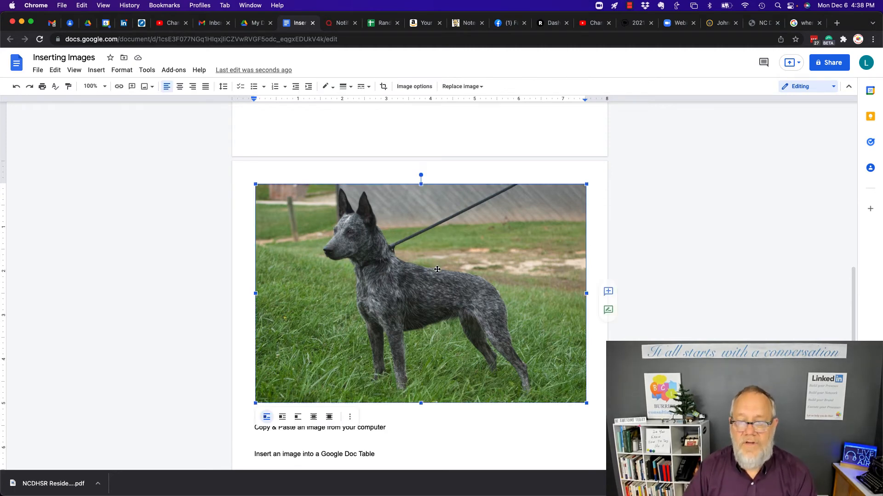
left_click_drag(586, 403, 398, 292)
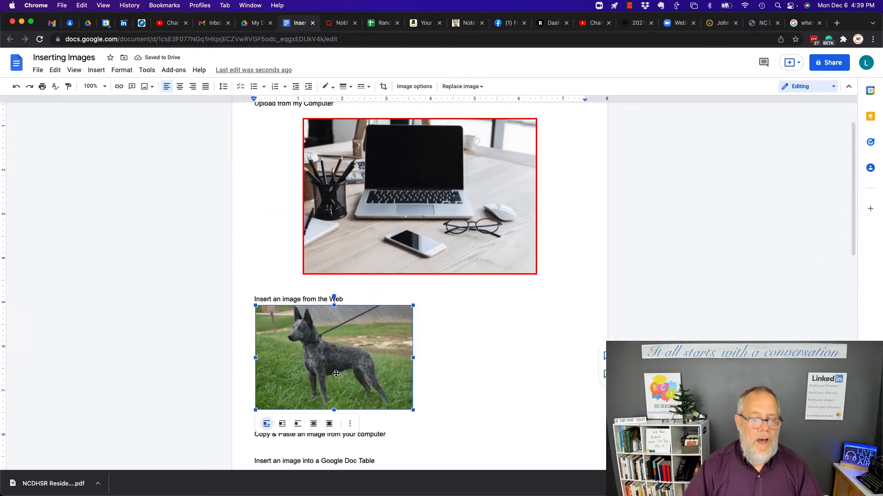
left_click(179, 87)
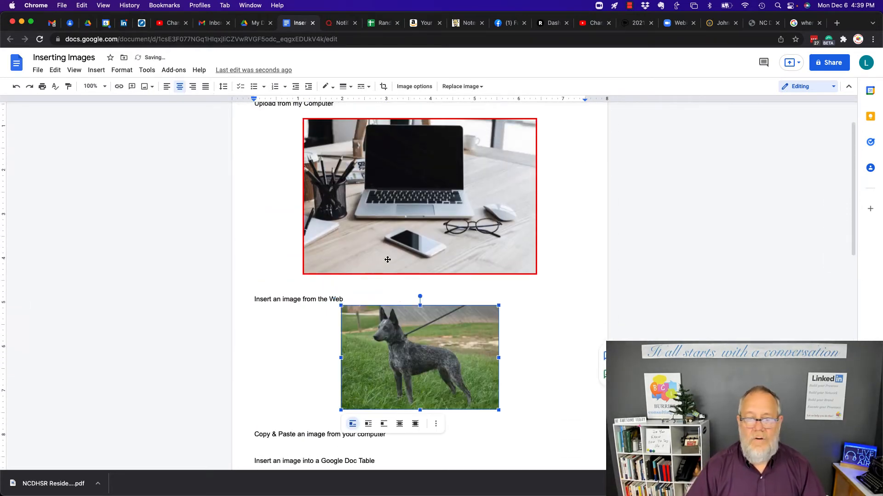
left_click(505, 373)
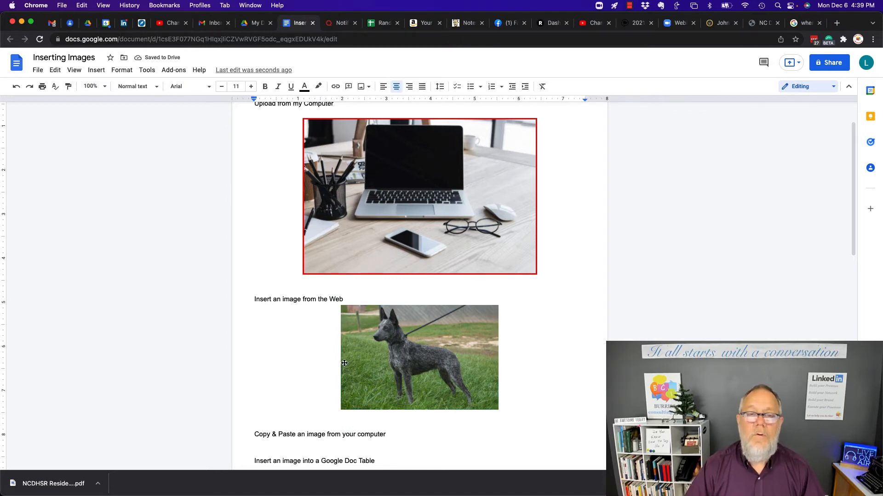
Add an empty line between the headings "Copy & Paste an image from your computer" and "Insert an image into a Google Doc Table"
scroll(347, 363, "down", 5)
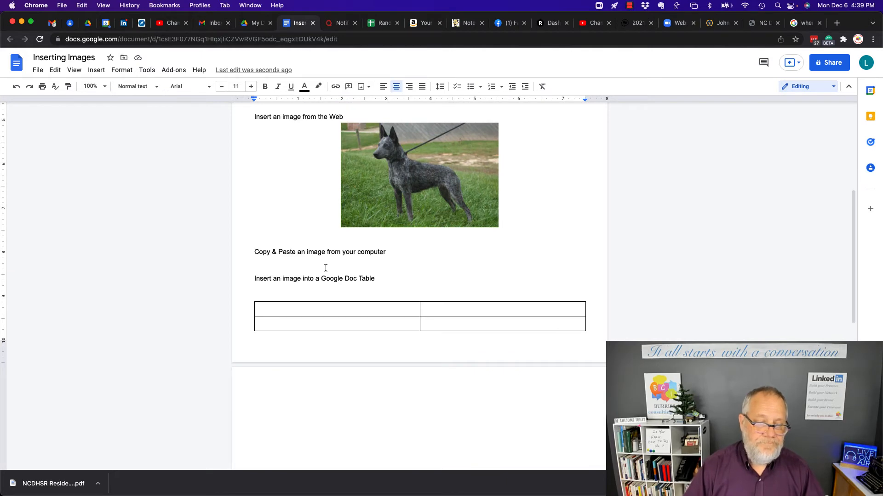
left_click(326, 268)
key("Return")
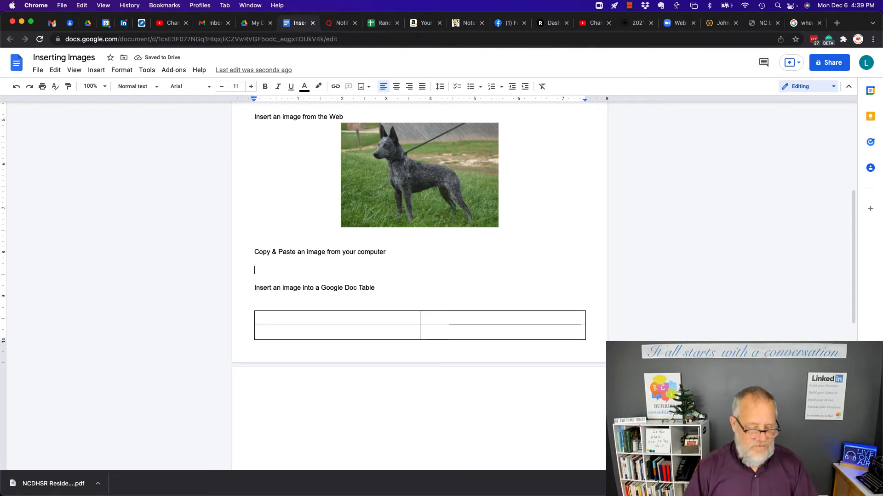
Switch to Finder and open a new Finder window
key("super+Tab")
key("super+Tab")
key("super+Tab")
key("super+Tab")
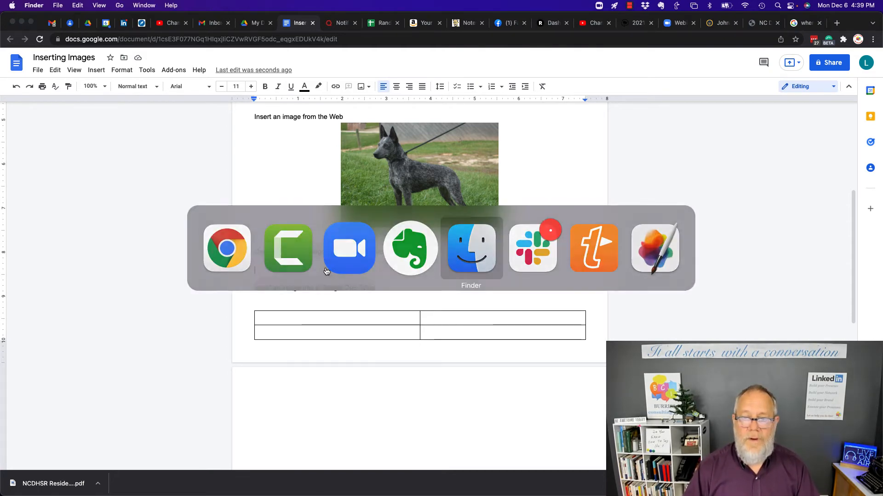
left_click(62, 6)
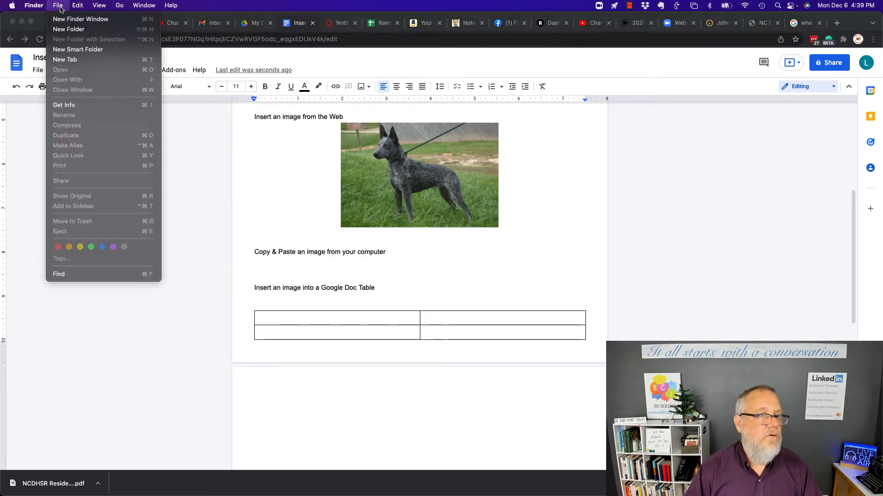
left_click(75, 19)
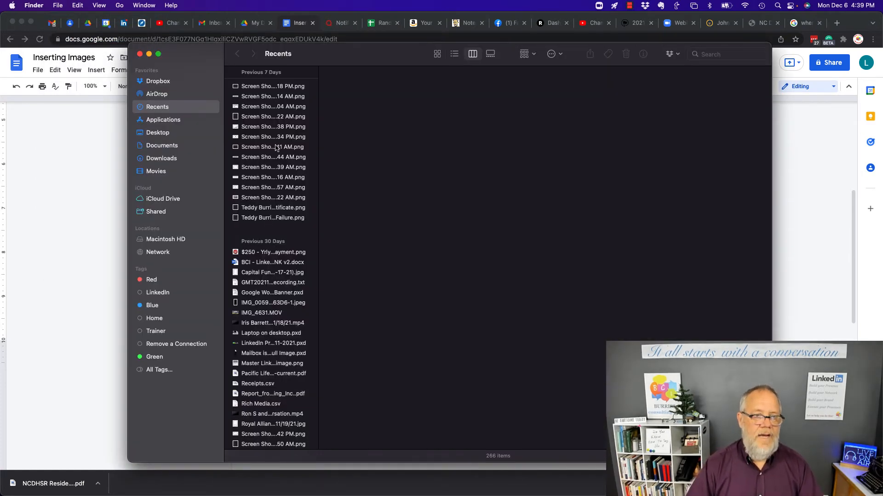
Copy the image file "Screen Shot 2021-11-29 at 12.05.38 PM.png" from the recent files
left_click(266, 131)
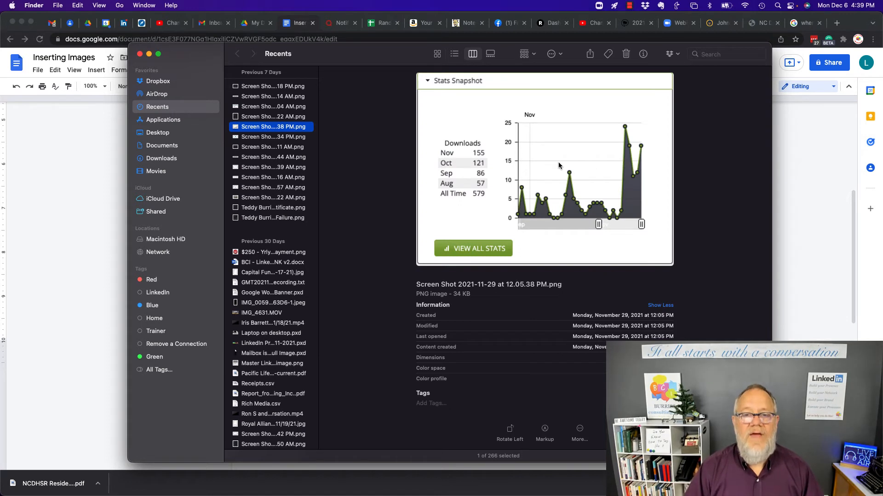
right_click(542, 165)
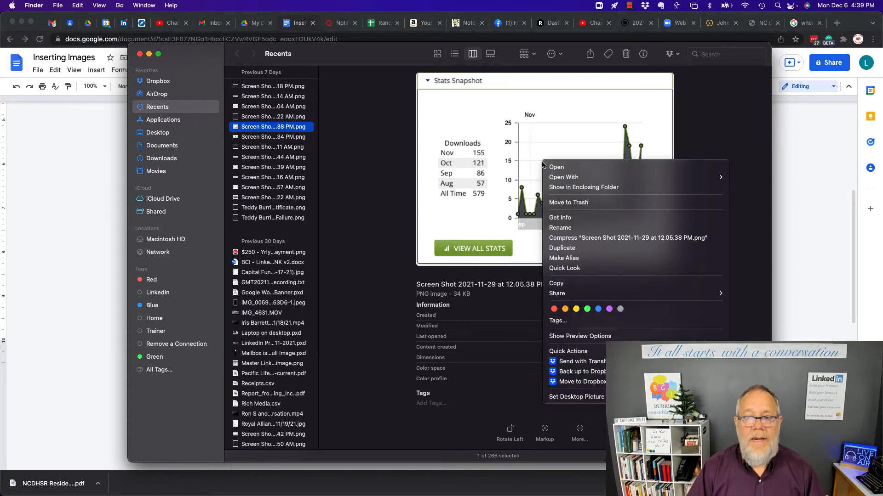
left_click(561, 287)
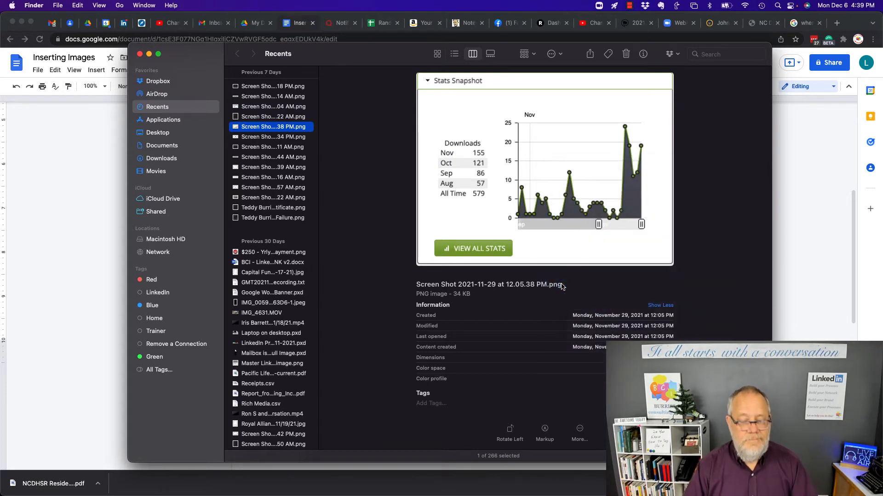
Switch back to the document in Chrome and paste the copied screenshot below "Copy & Paste an image from your computer"
key("super+Tab")
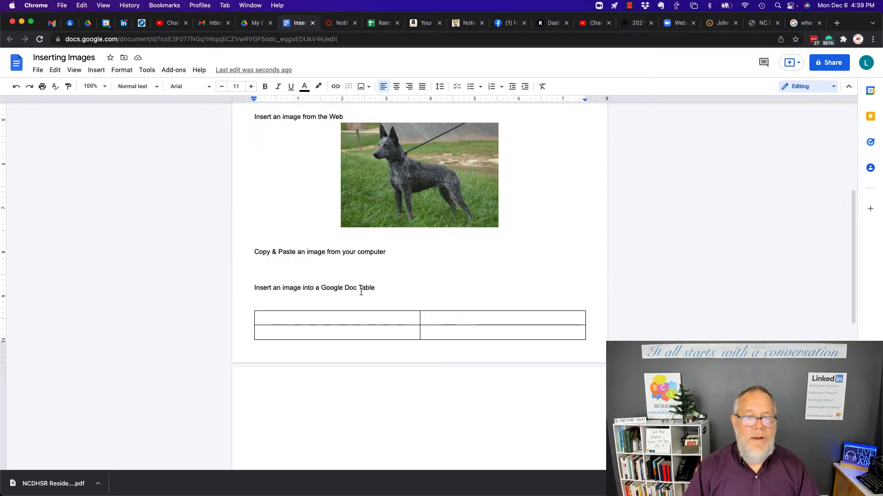
left_click(272, 275)
key("super+v")
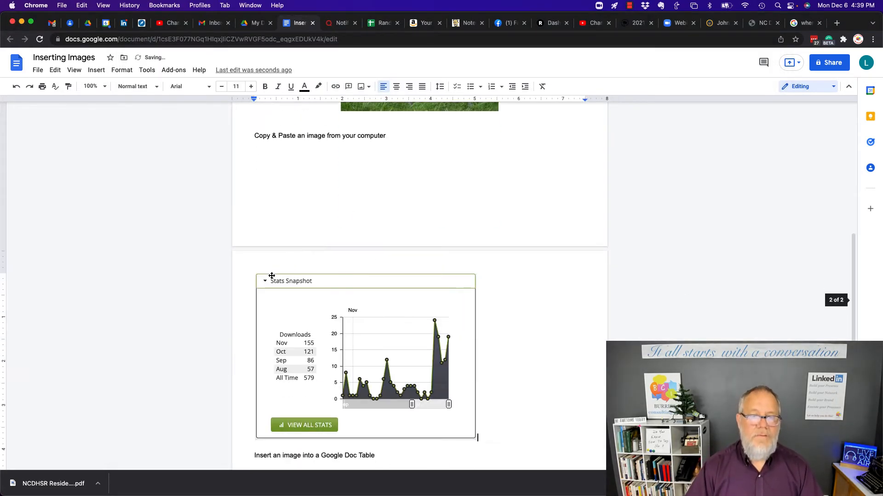
Shrink the pasted Stats Snapshot image proportionally to about 4.2 inches wide and center it on the page
left_click(383, 357)
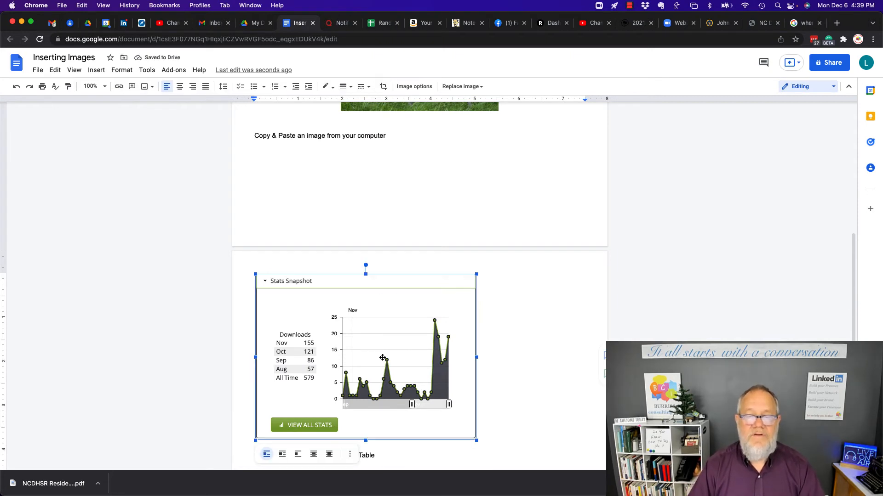
left_click_drag(477, 441, 439, 412)
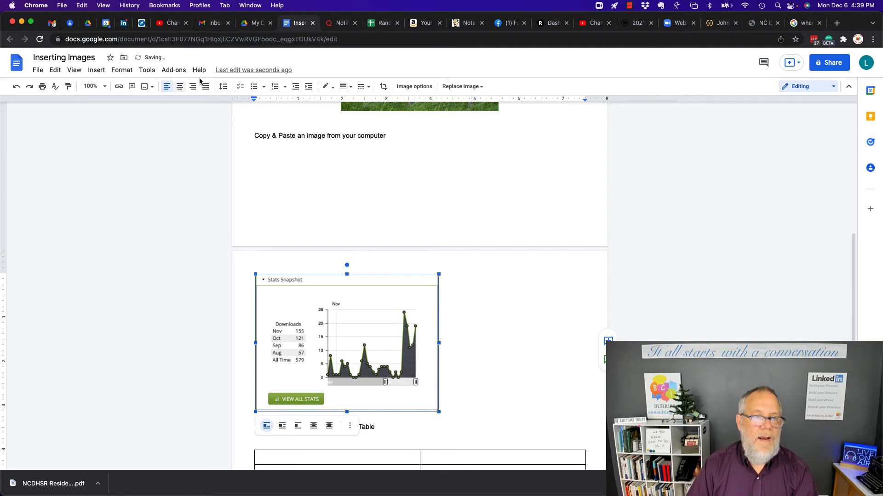
left_click(180, 86)
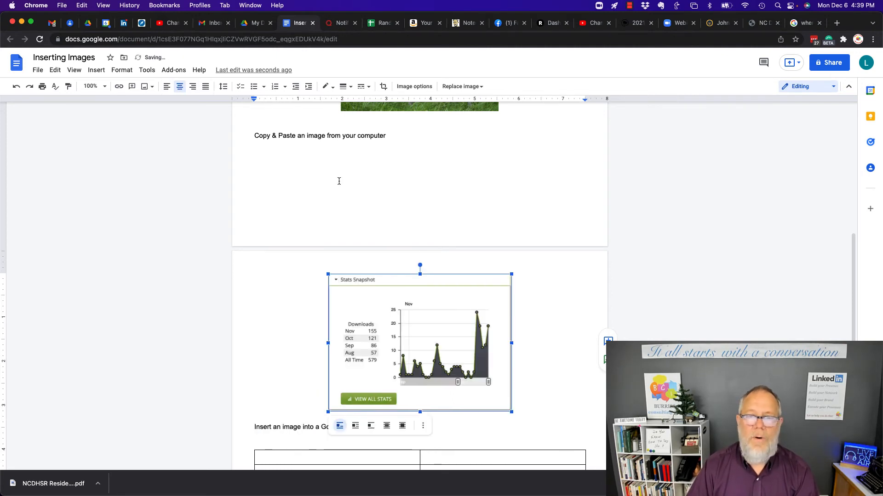
Insert a page break before the heading "Copy & Paste an image from your computer" so it sits above its image
left_click(398, 135)
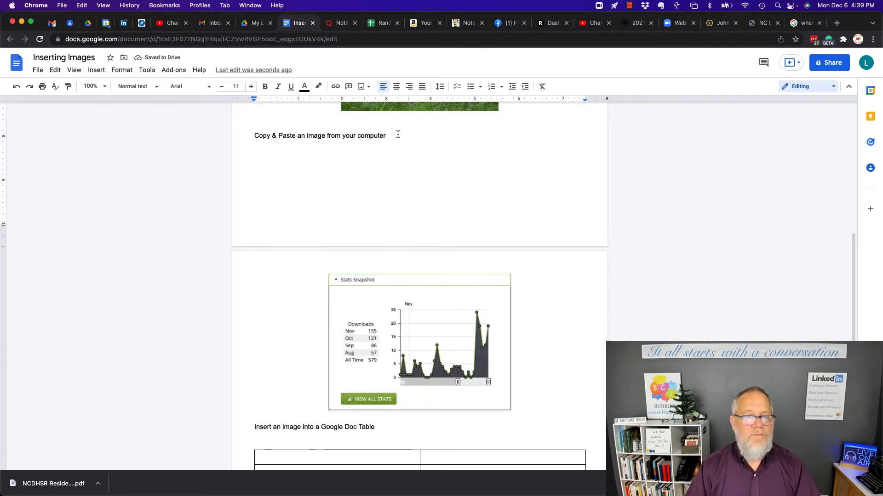
key("super+Left")
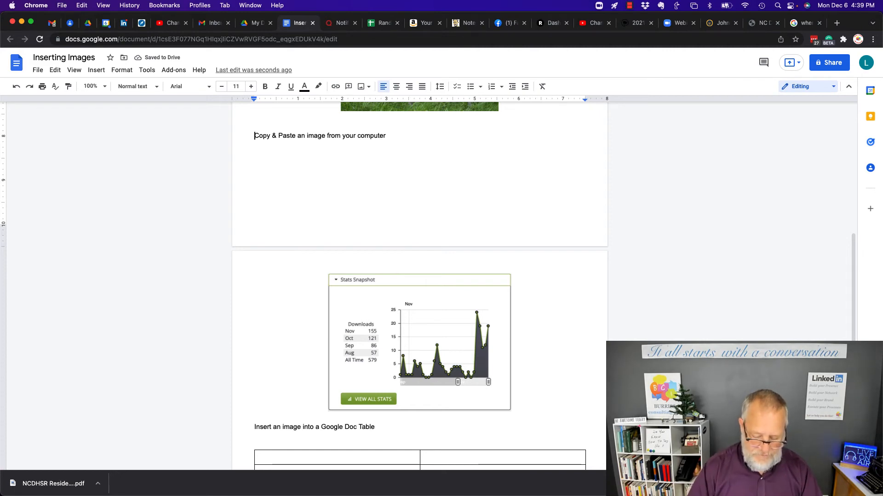
key("super+Return")
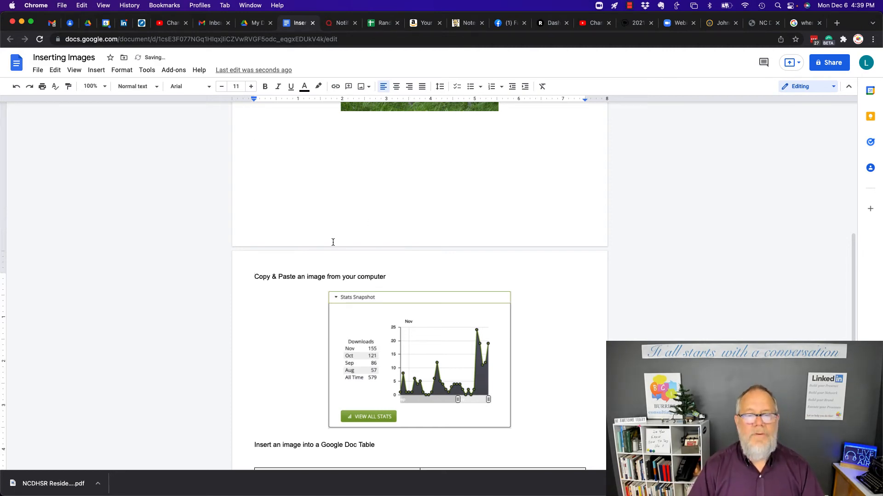
Search the web for "kittens" images and insert the one of four kittens sitting on a wooden floor into the table's first-row, second-column cell
scroll(295, 344, "down", 5)
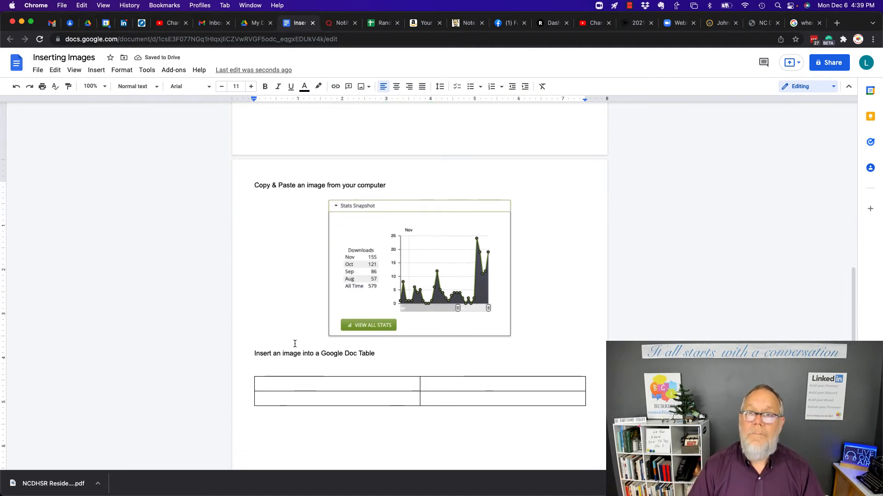
scroll(294, 344, "down", 1)
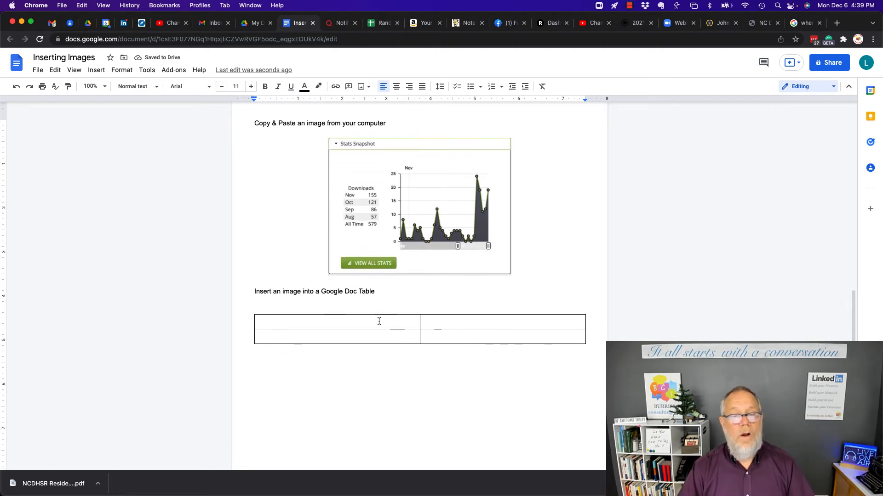
left_click(445, 324)
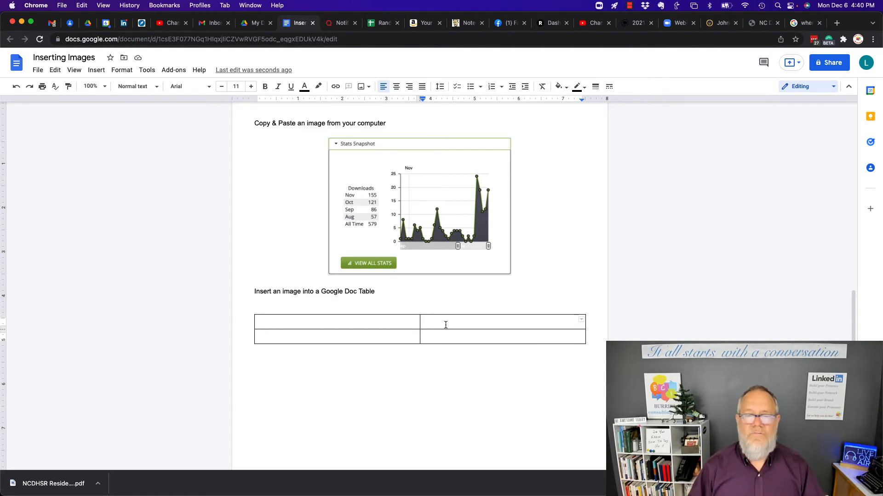
left_click(97, 71)
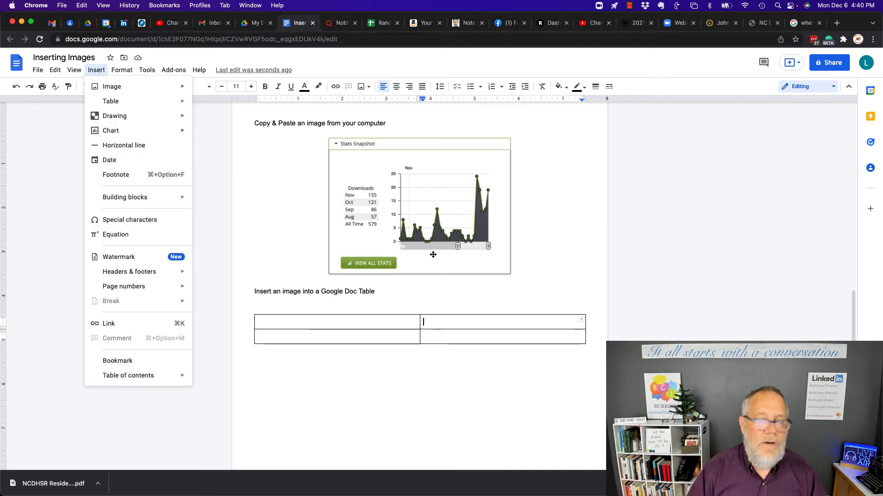
mouse_move(115, 88)
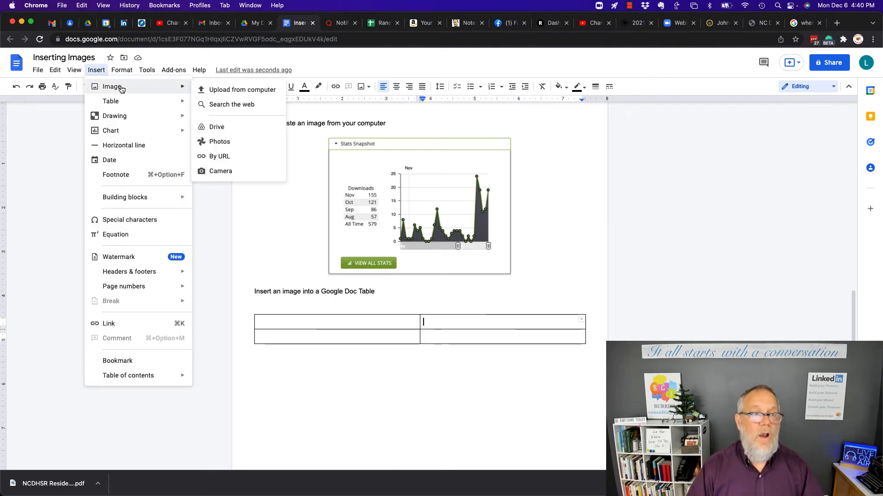
left_click(232, 104)
left_click(760, 92)
triple_click(763, 92)
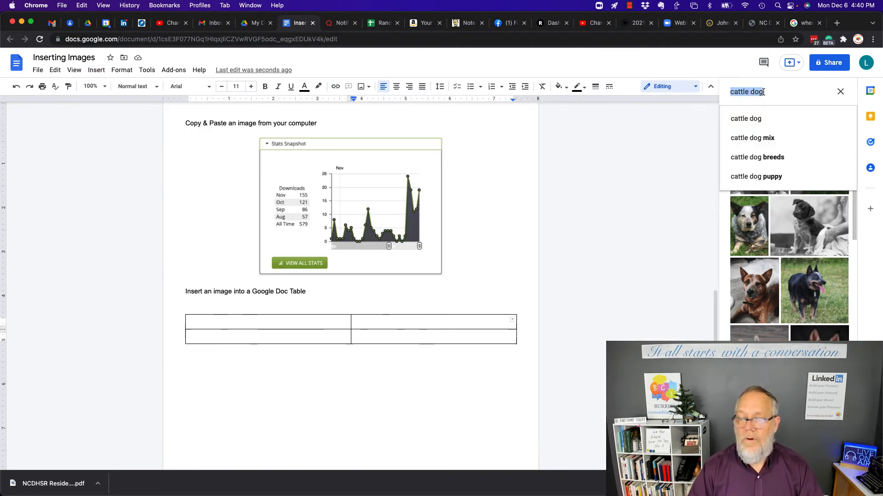
type("kittens")
key("Return")
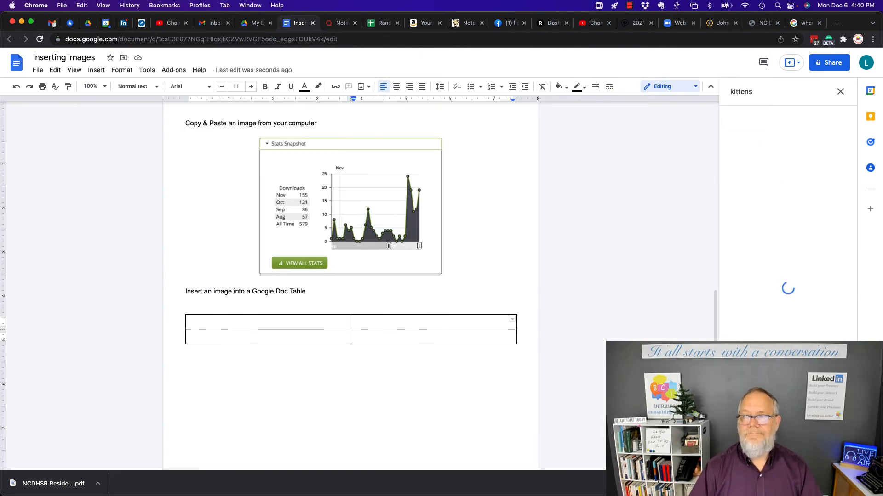
left_click(791, 191)
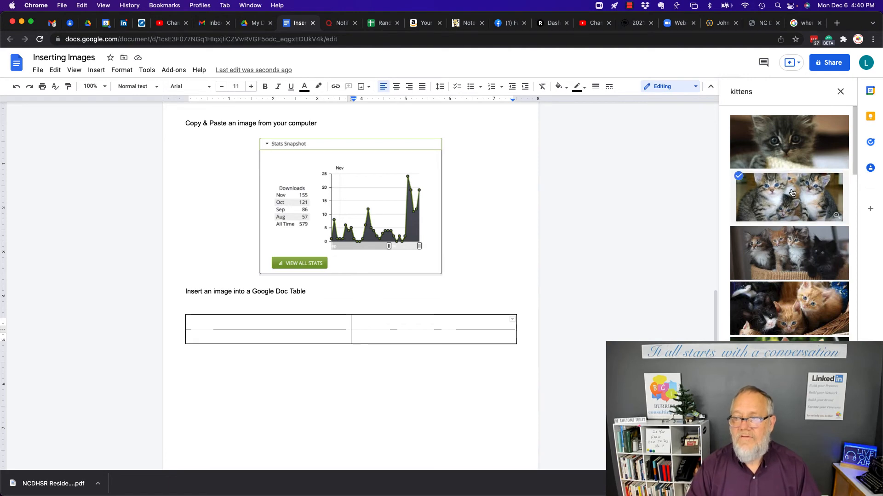
double_click(791, 198)
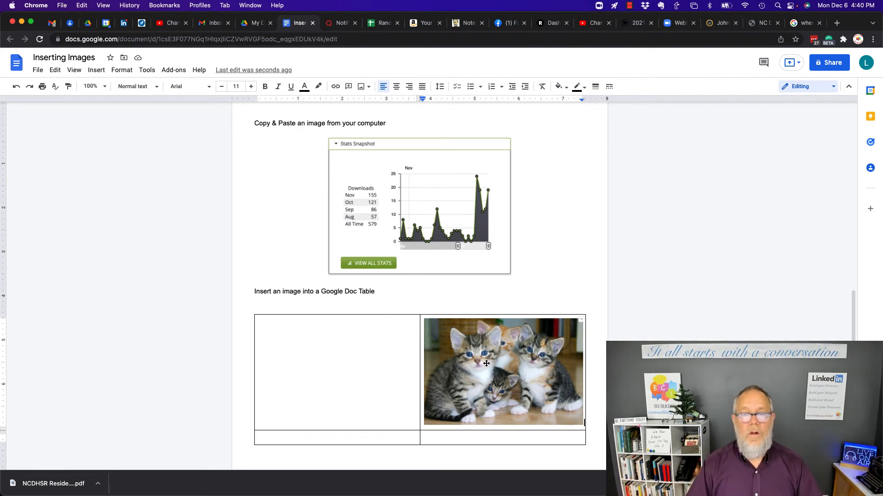
Review the inserted images from the start of the document to the table and select the kittens image
scroll(487, 363, "down", 5)
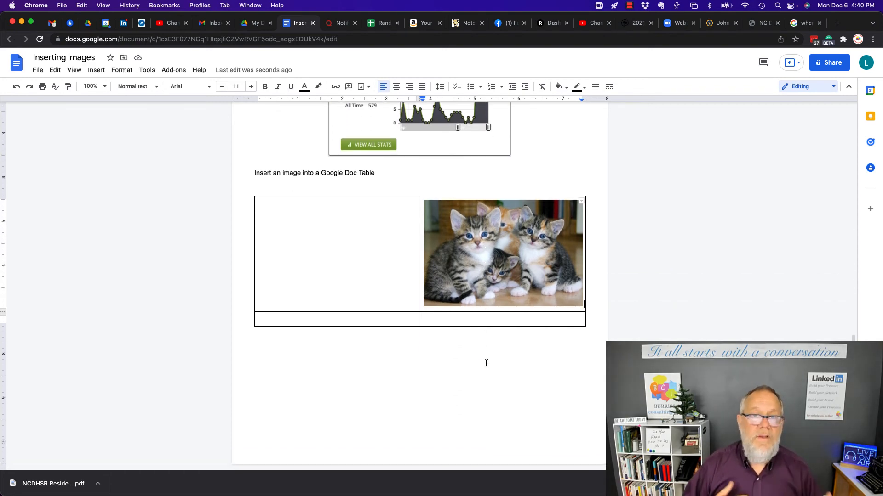
scroll(486, 363, "up", 20)
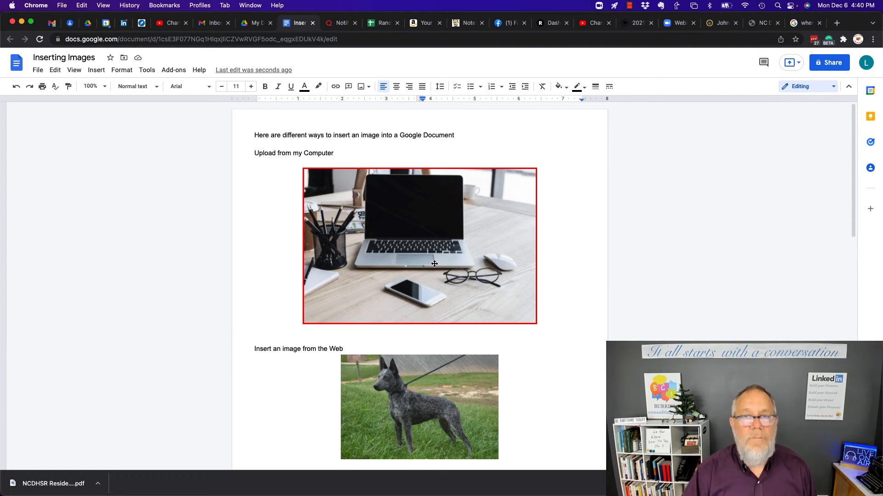
scroll(434, 264, "down", 5)
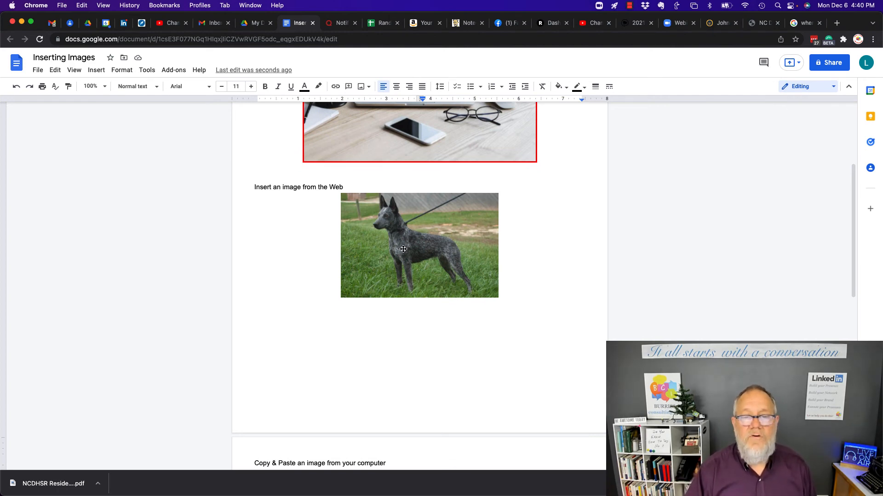
scroll(403, 250, "down", 10)
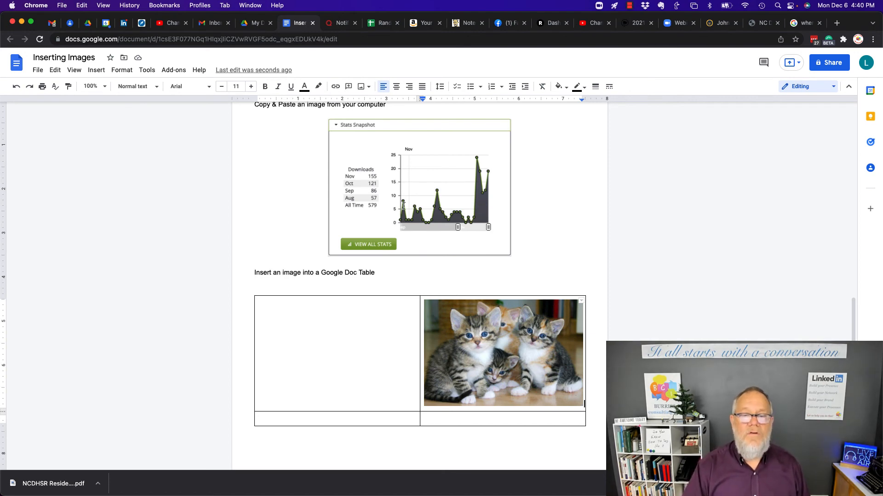
left_click(475, 358)
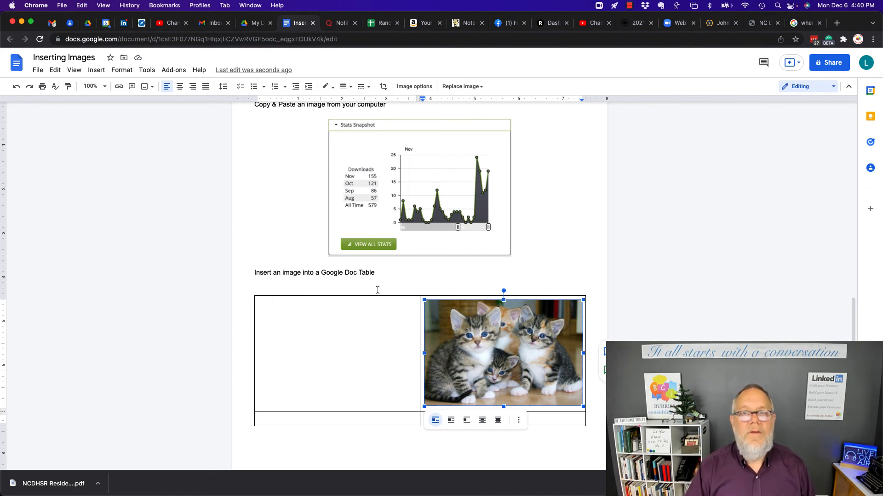
scroll(378, 290, "down", 4)
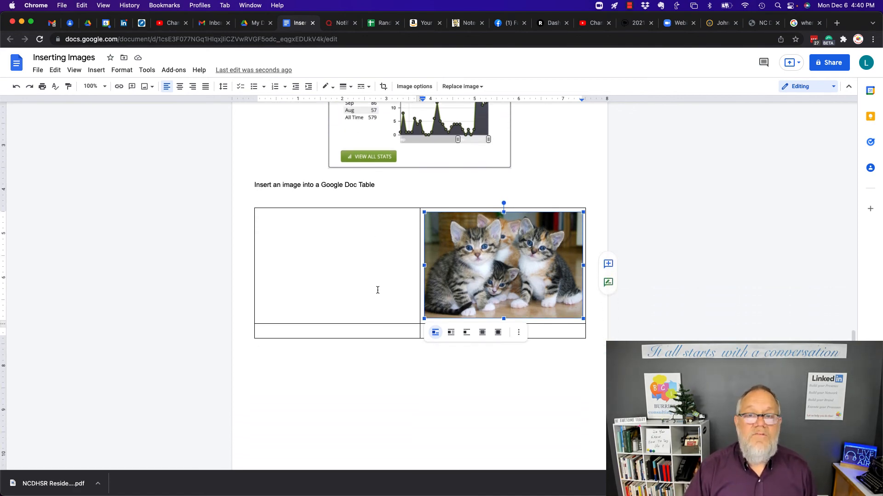
scroll(378, 290, "down", 1)
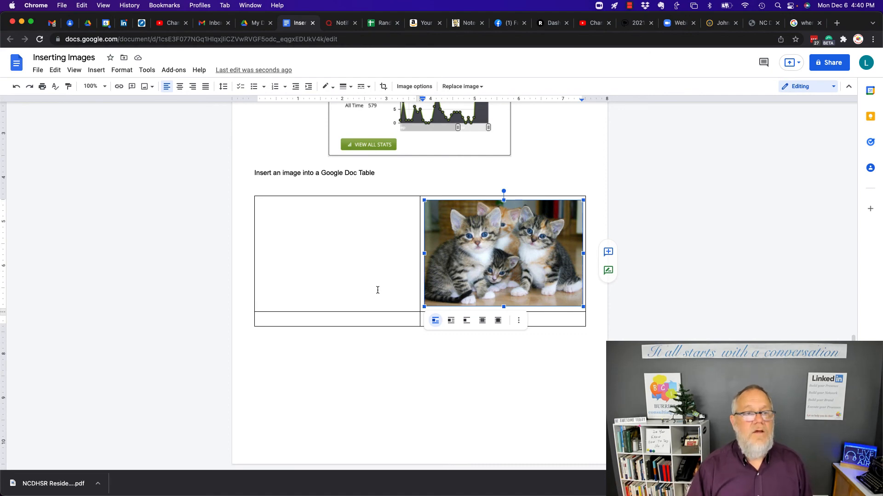